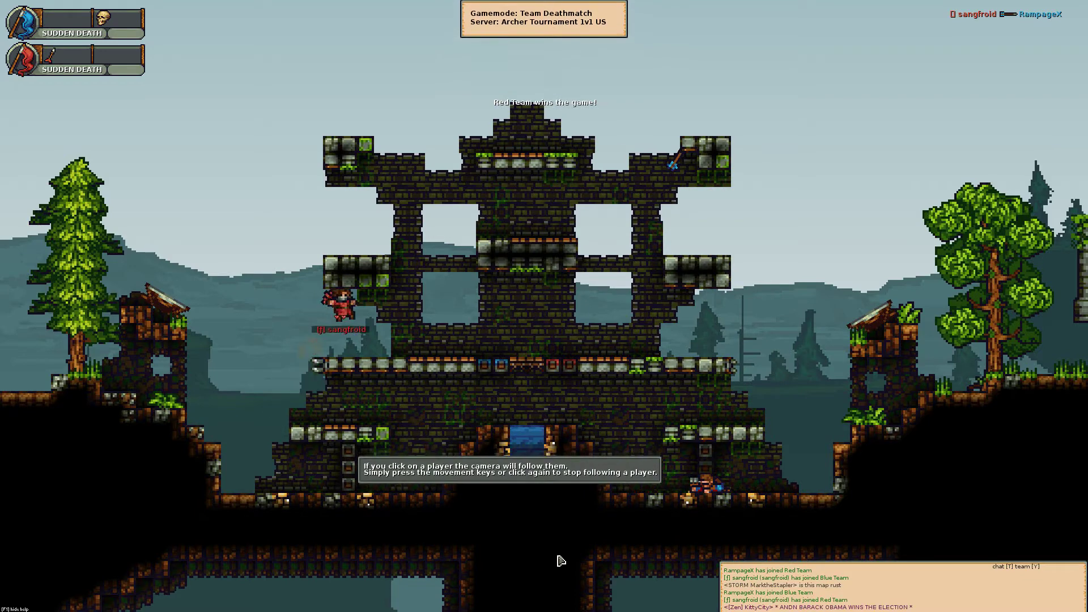
Post the 3-0 score in chat after Red Team's round win
{"action": "key", "text": "t"}
{"action": "type", "text": "3"}
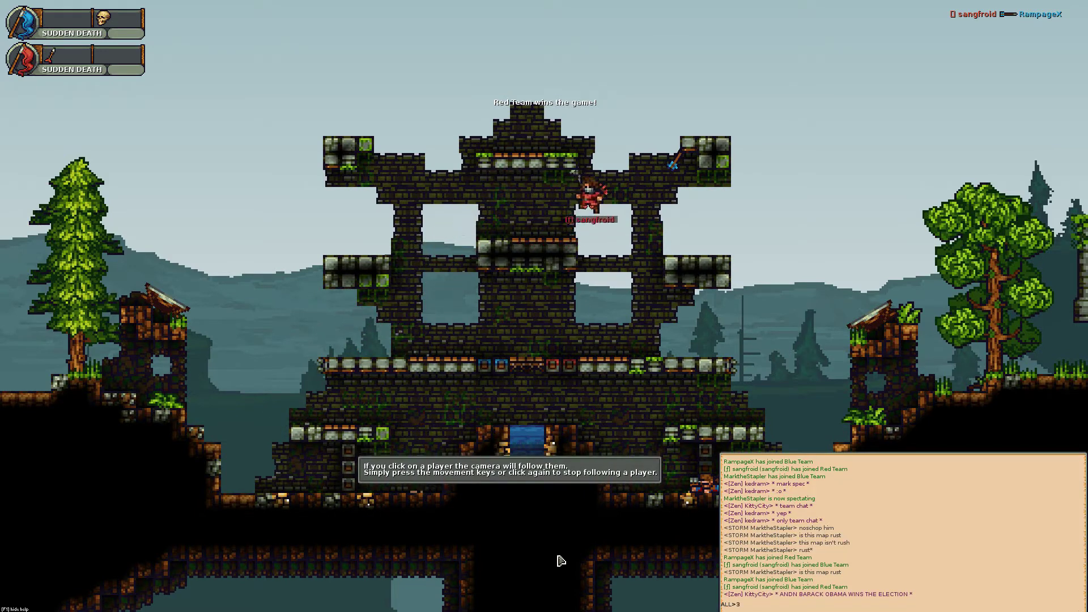
{"action": "type", "text": "-0"}
{"action": "key", "text": "Return"}
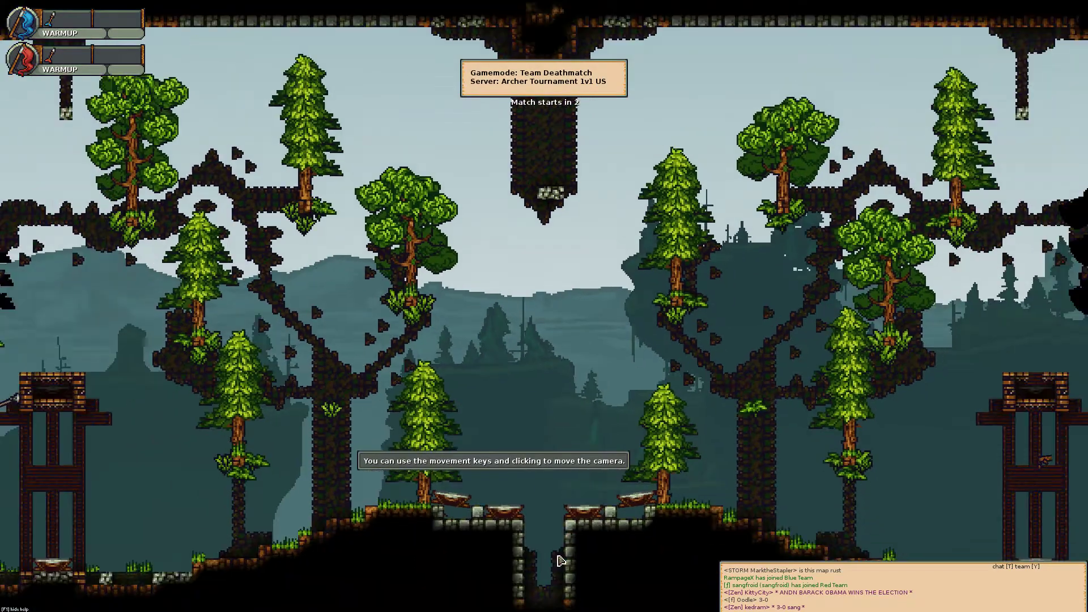
{"action": "scroll", "coordinate": [560, 561], "scroll_direction": "down", "scroll_amount": 2}
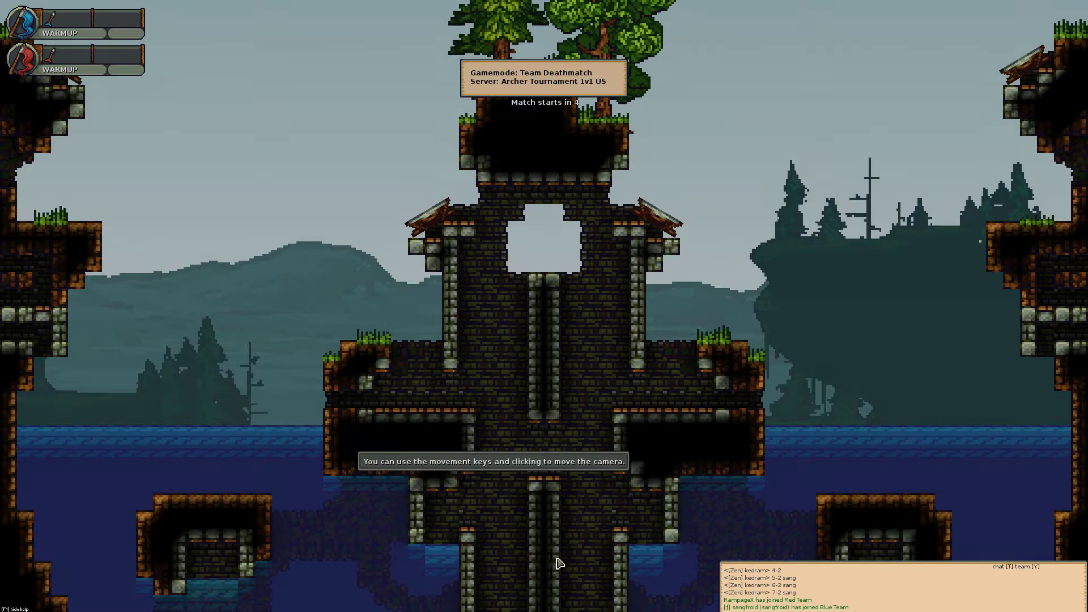
{"action": "scroll", "coordinate": [559, 563], "scroll_direction": "down", "scroll_amount": 2}
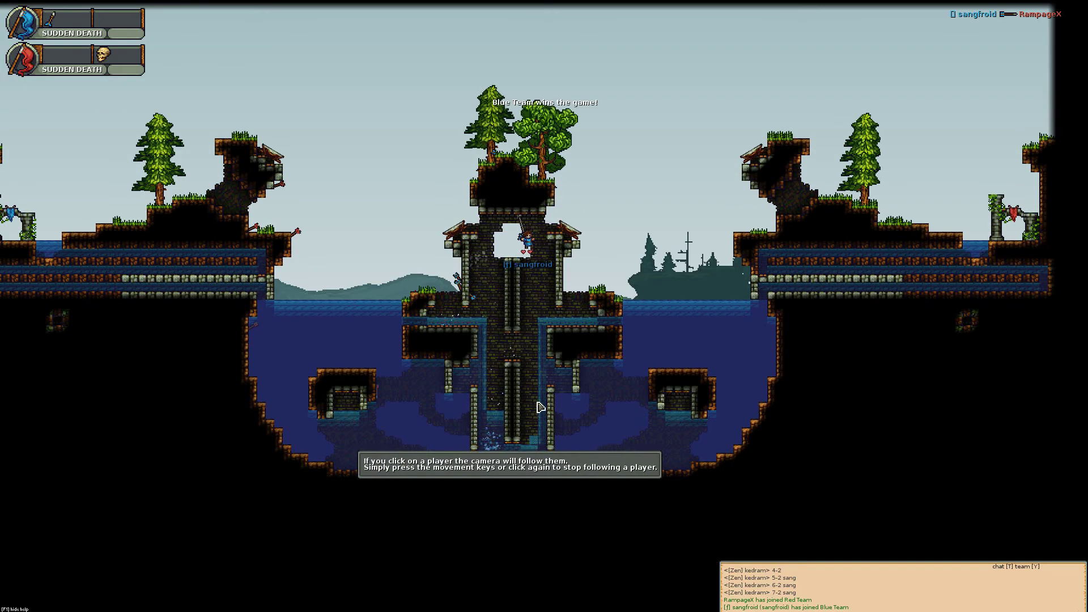
{"action": "scroll", "coordinate": [565, 457], "scroll_direction": "up", "scroll_amount": 1}
{"action": "scroll", "coordinate": [539, 405], "scroll_direction": "down", "scroll_amount": 1}
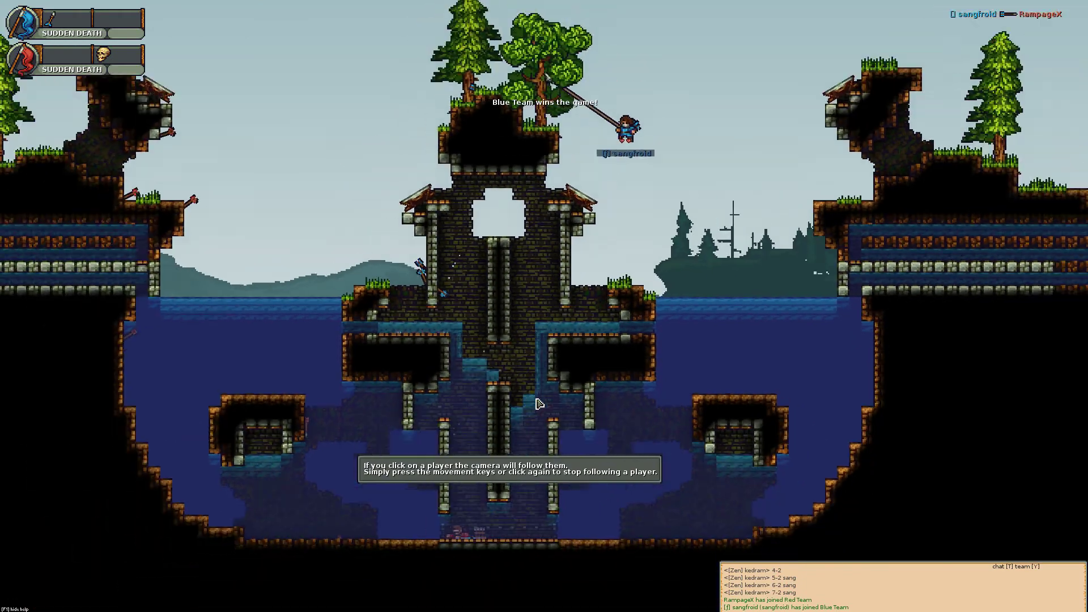
{"action": "scroll", "coordinate": [540, 405], "scroll_direction": "down", "scroll_amount": 1}
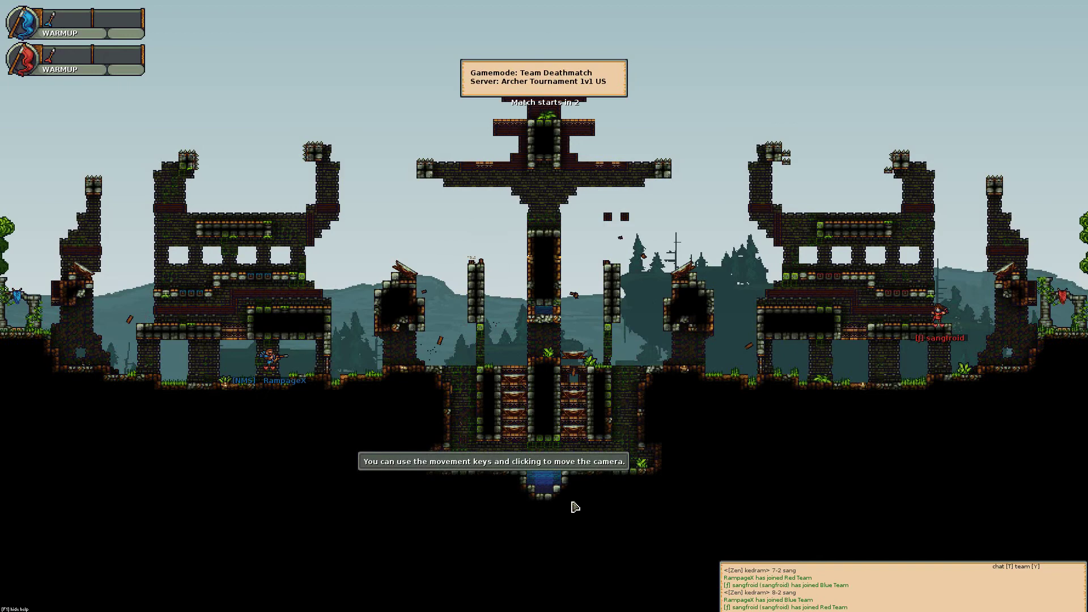
Pan the spectator camera right to follow the final castle-map duel
{"action": "key", "text": "d"}
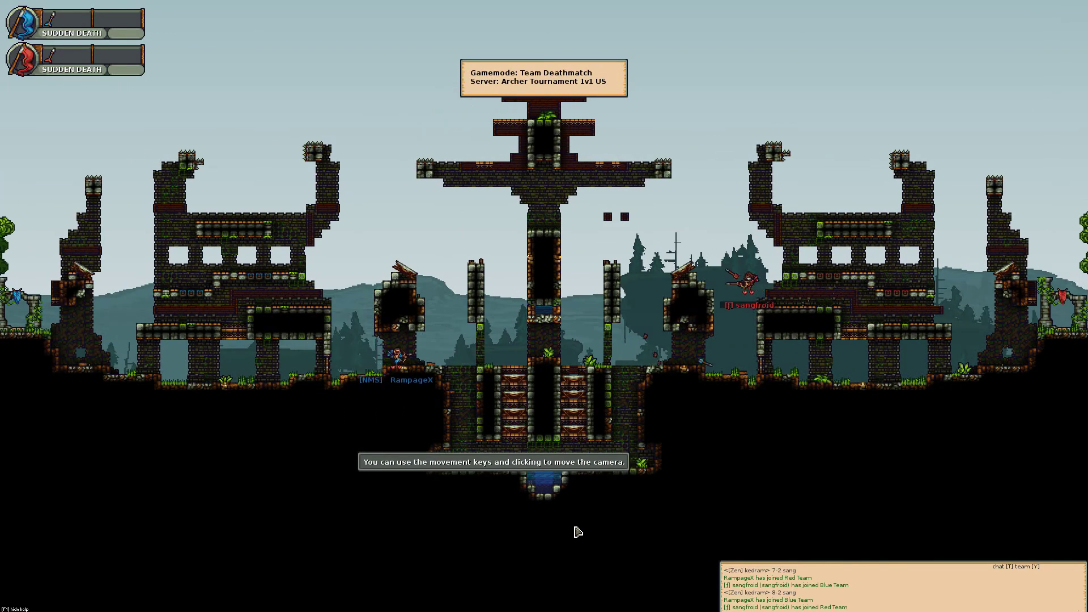